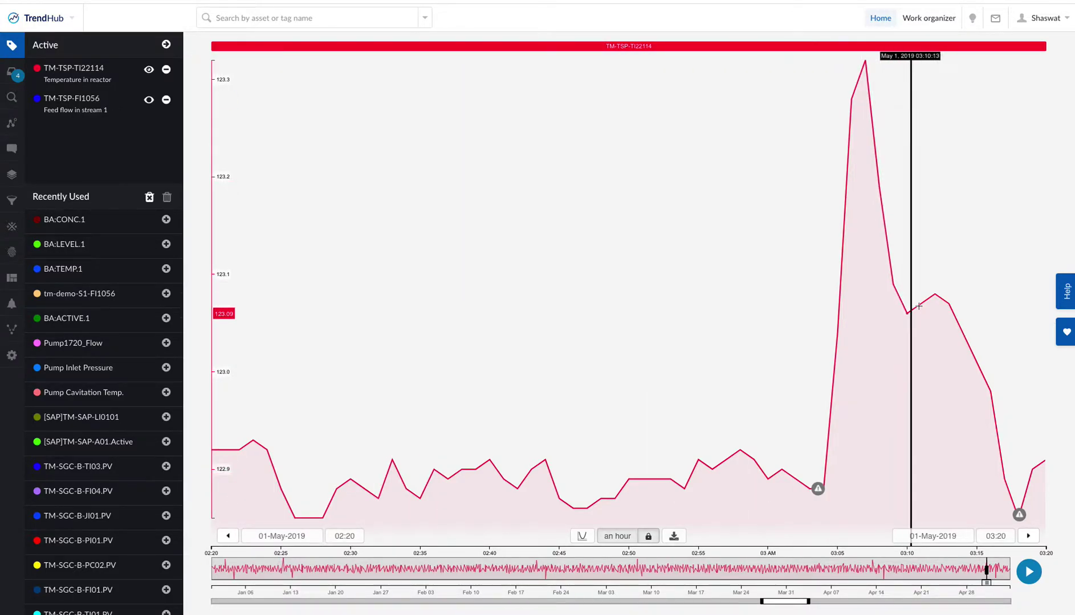
Review the details of the anomaly context item marked at the start of the reactor temperature spike, then return to the tag list.
click(818, 490)
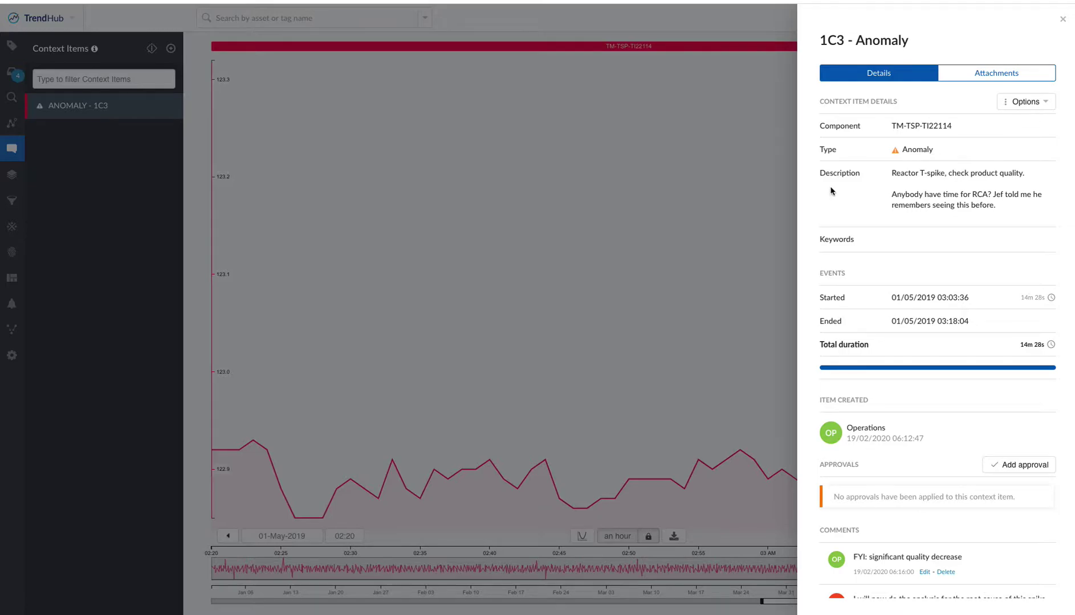
click(590, 272)
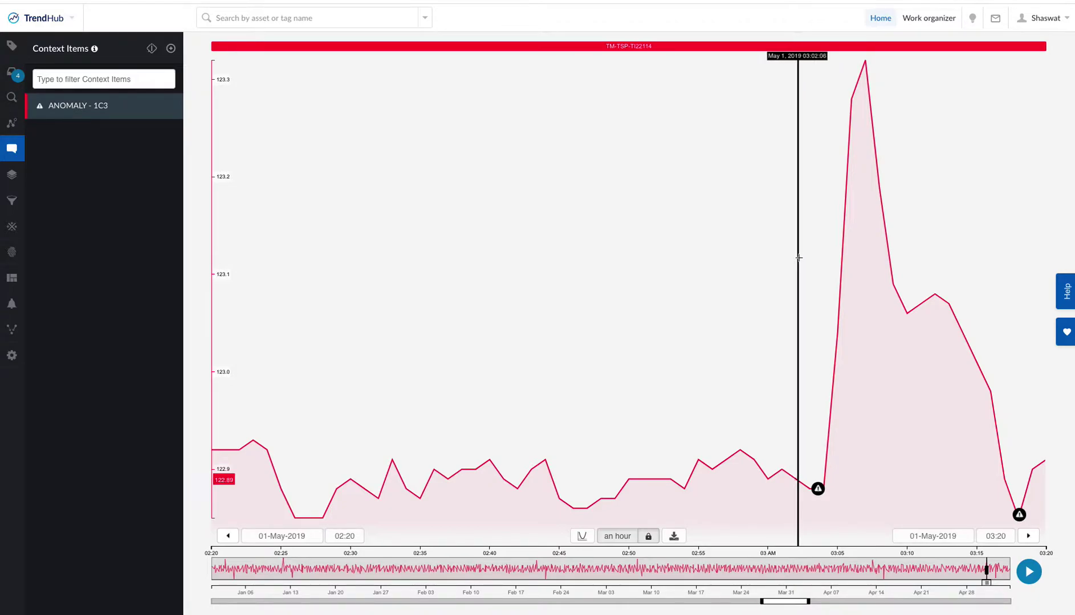
click(8, 49)
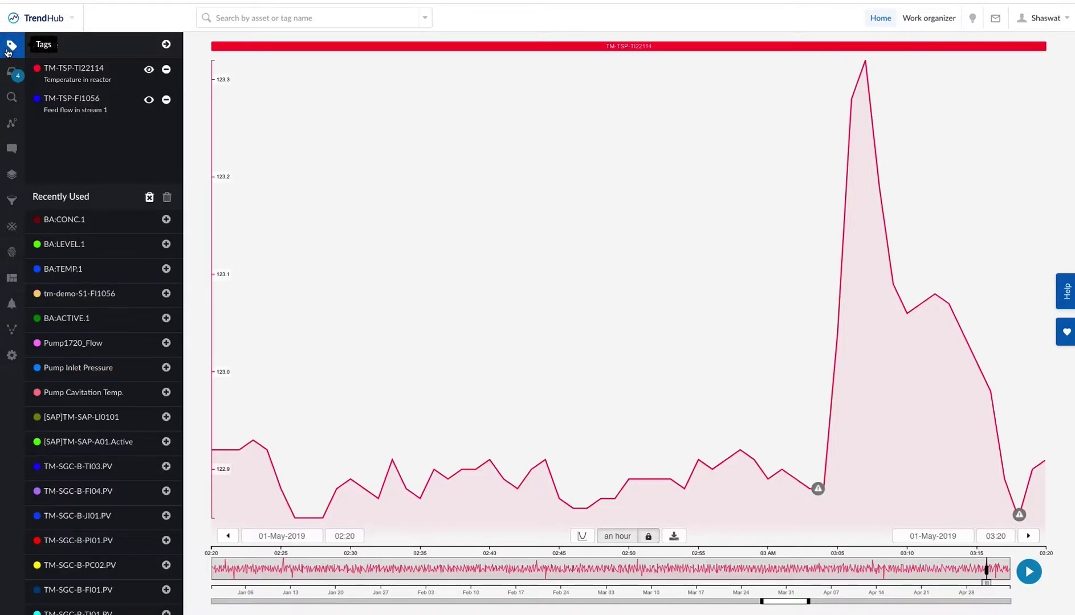
Select the temperature spike from about 03:02:42 to 03:18:37 on the chart and raise its search weight to level 5.
click(11, 98)
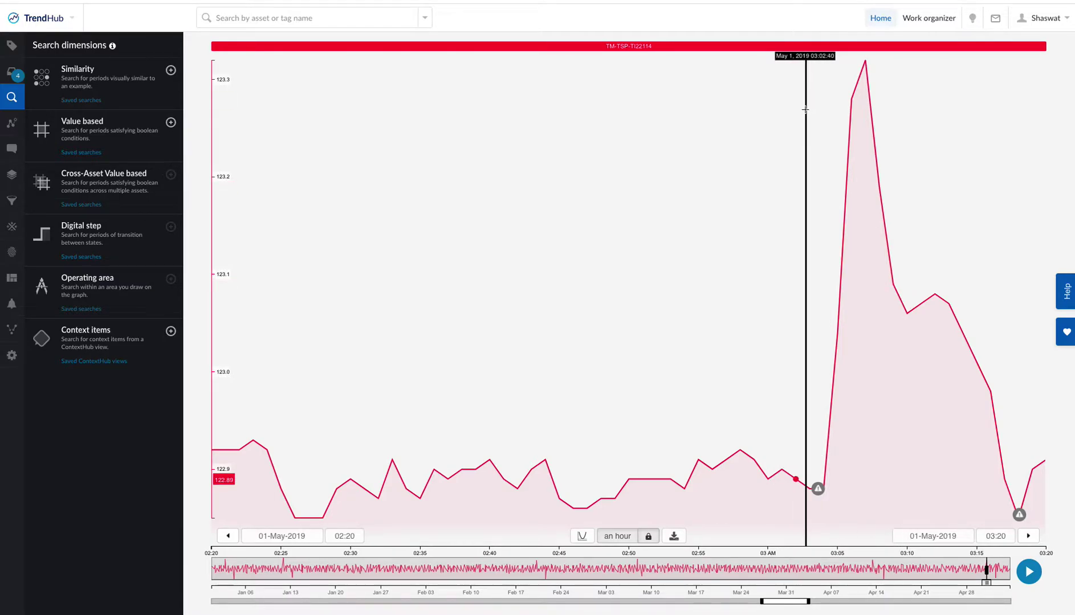
drag(805, 110, 1027, 144)
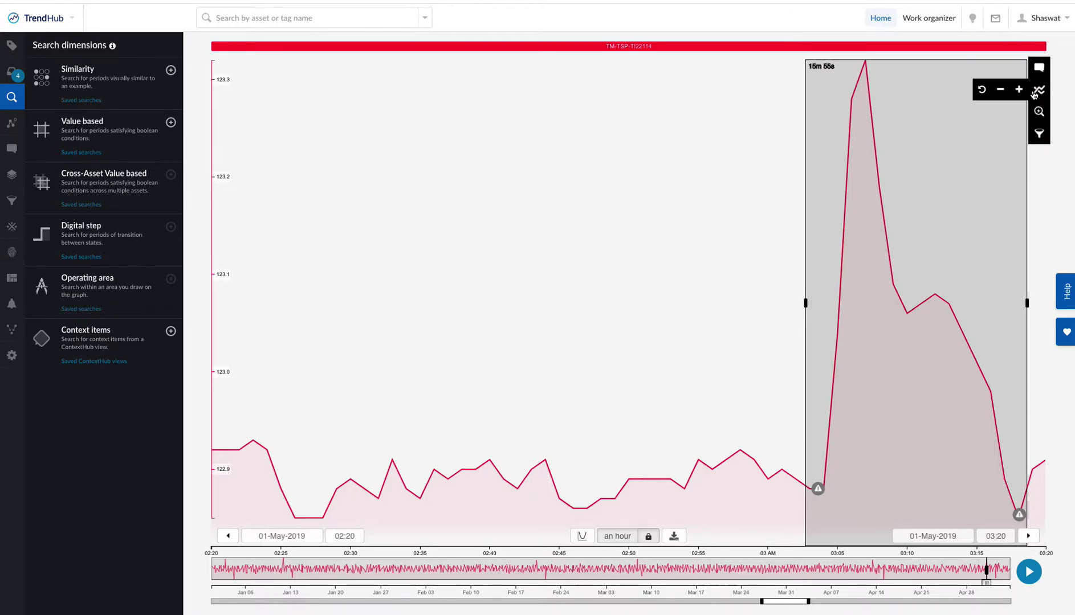
click(1021, 92)
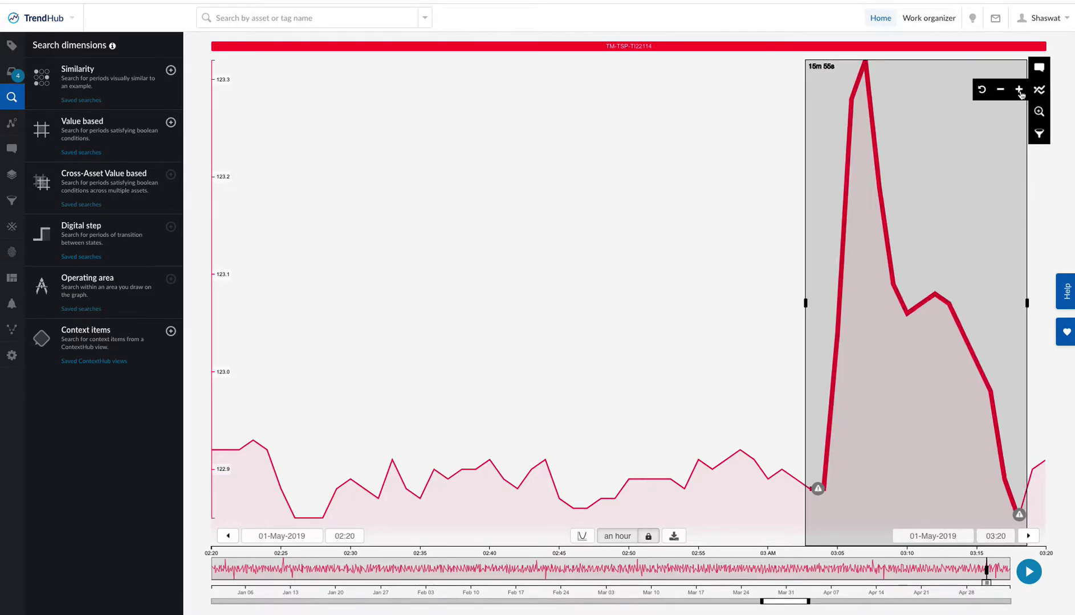
click(754, 176)
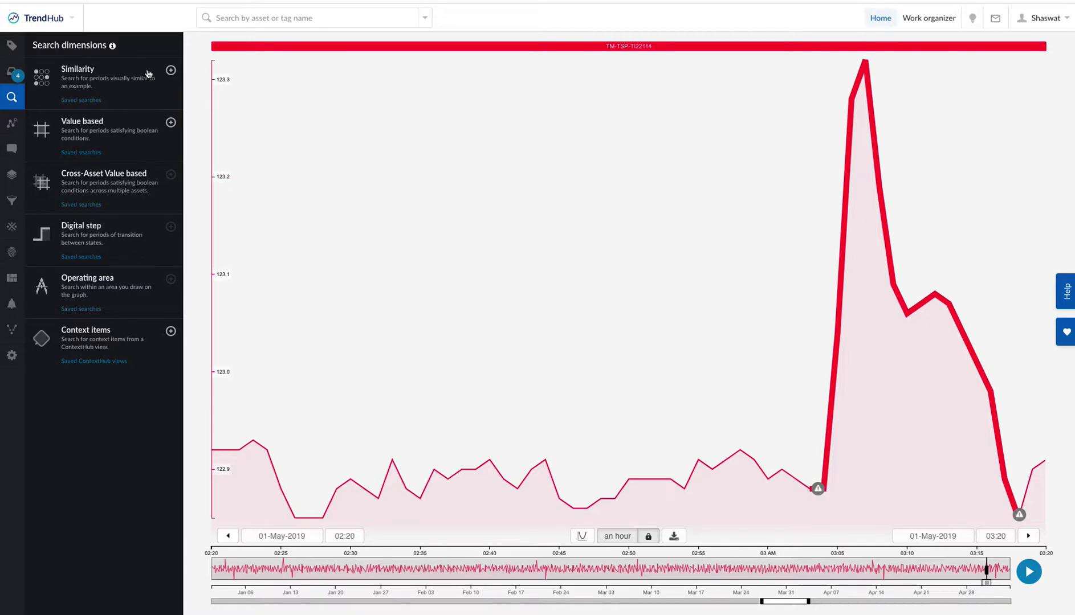
Run a similarity search on the displayed period, matching on absolute values with a minimum score of 75%.
click(88, 69)
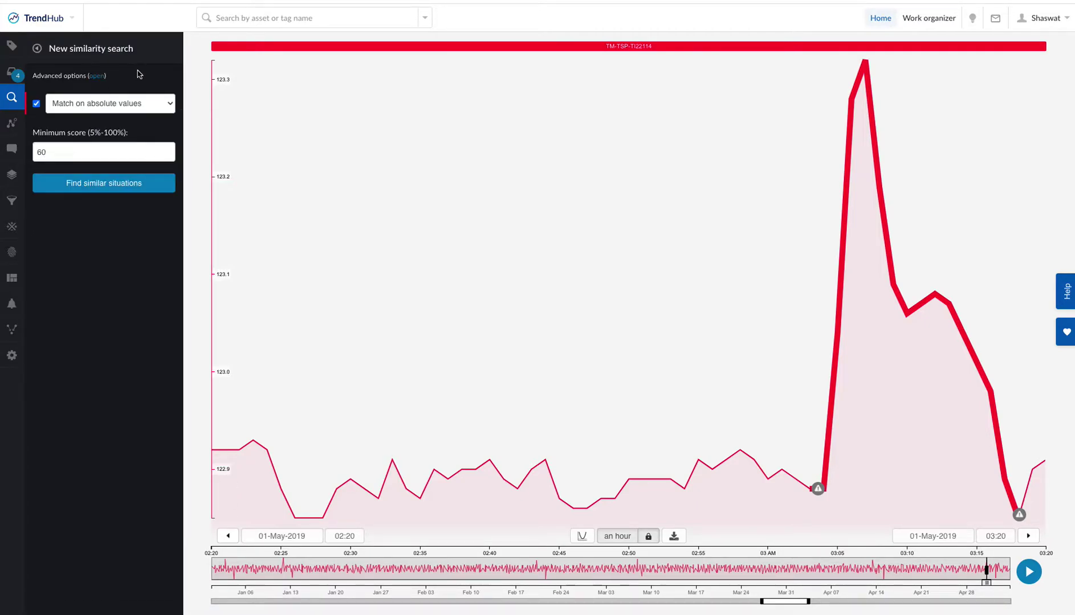
click(118, 103)
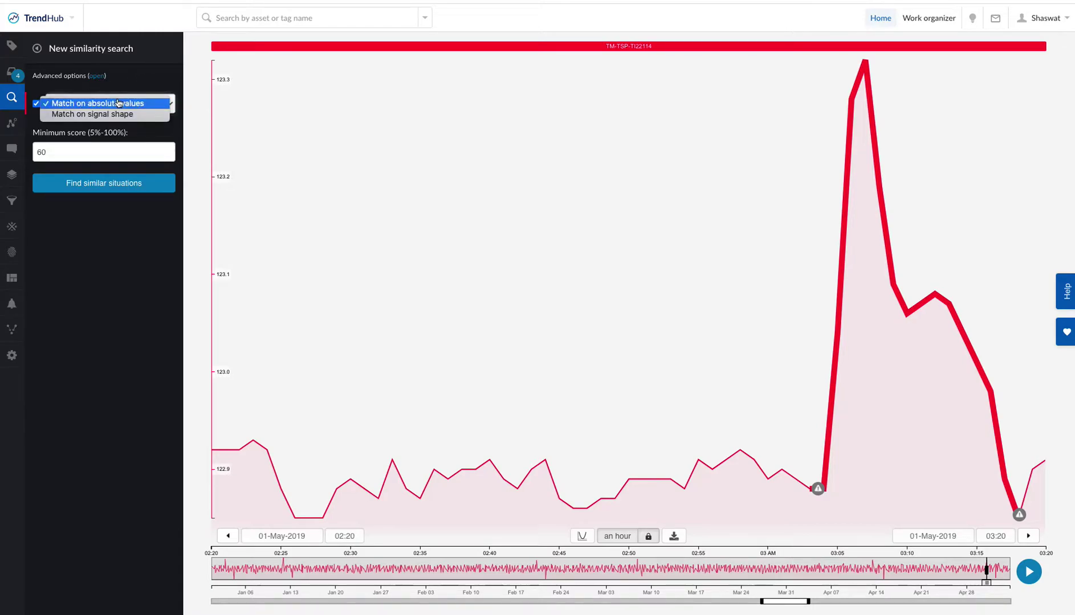
click(129, 76)
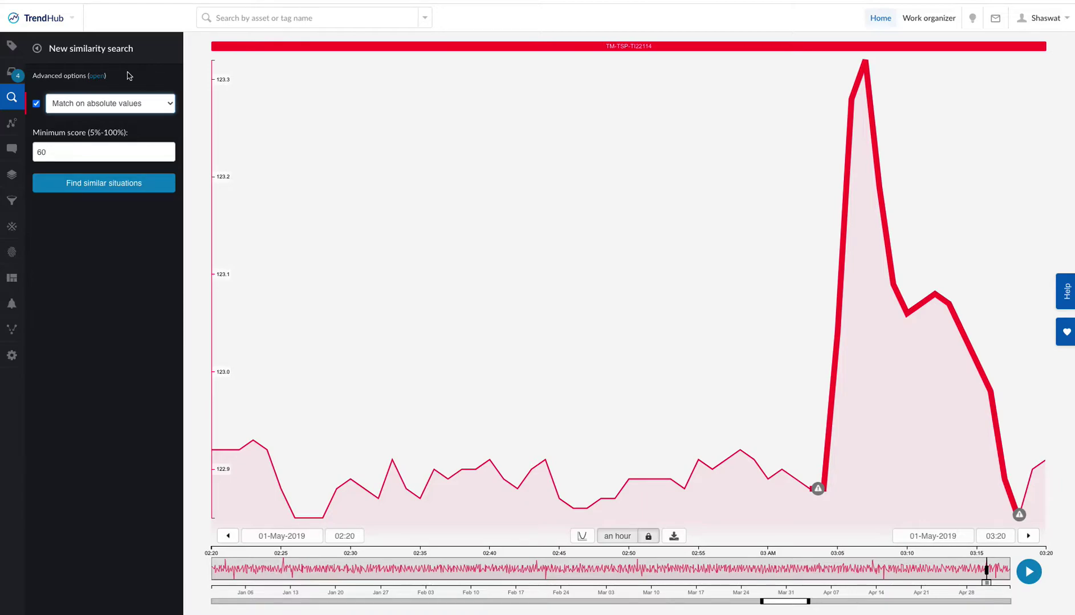
click(120, 101)
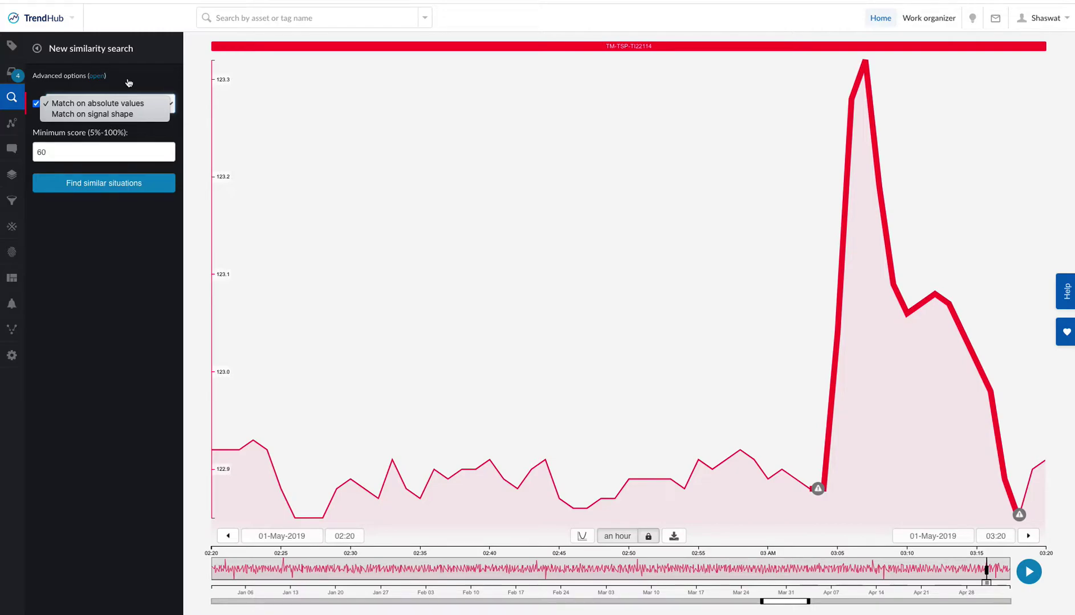
click(129, 83)
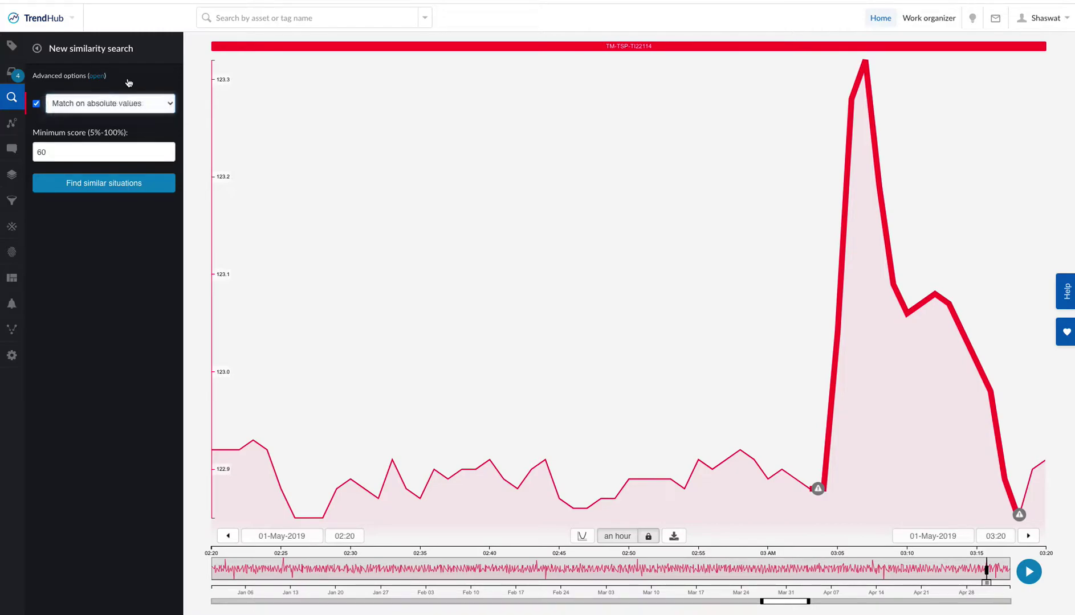
click(98, 148)
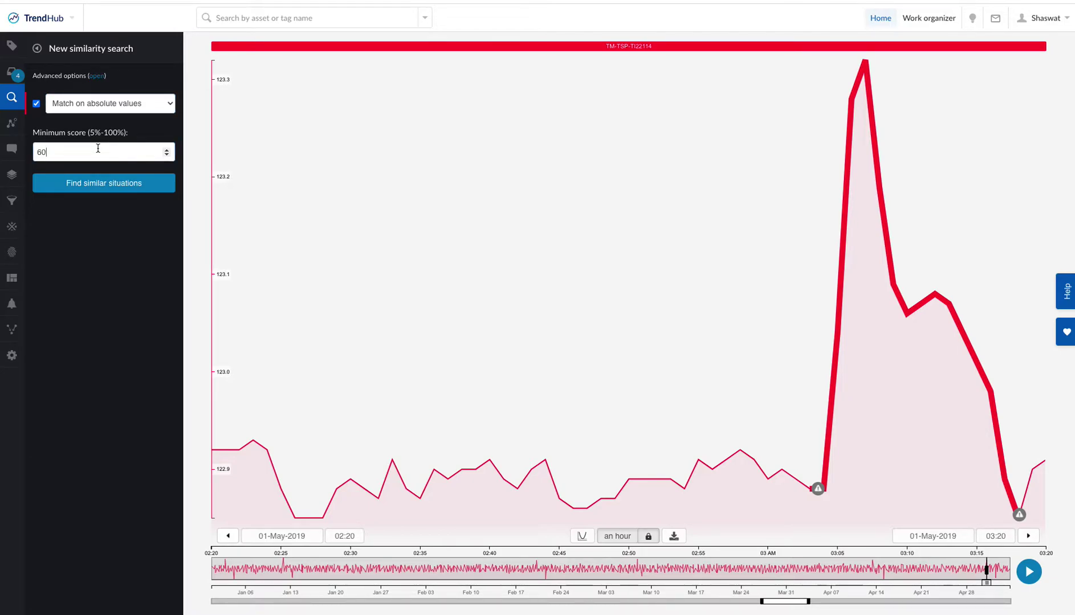
key(BackSpace)
key(BackSpace)
text(75)
click(91, 187)
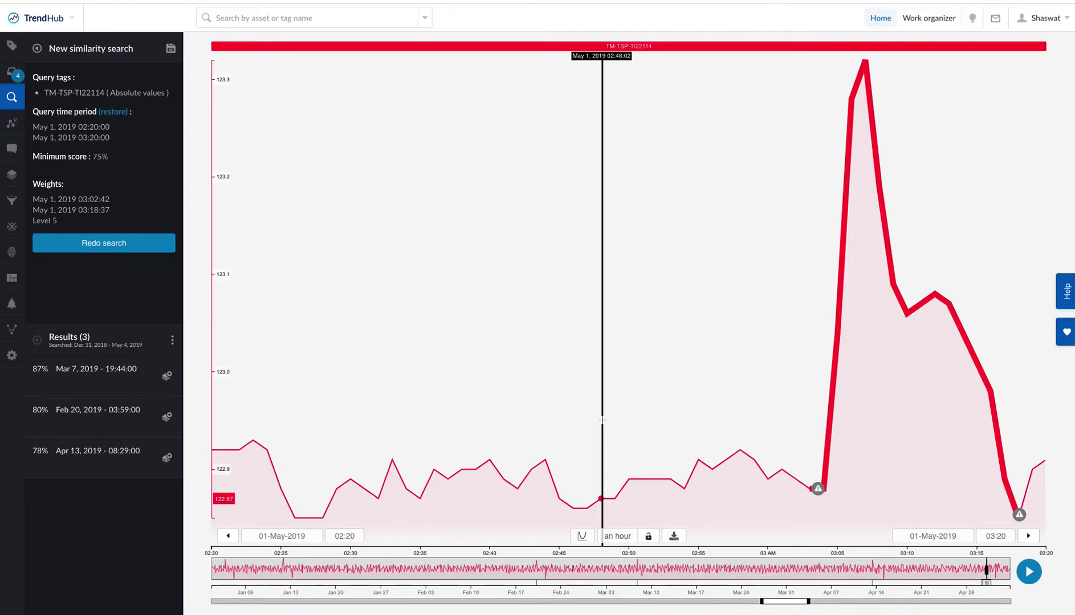
Overlay the Mar 7, Feb 20 and Apr 13, 2019 search results on the chart as layers.
click(167, 379)
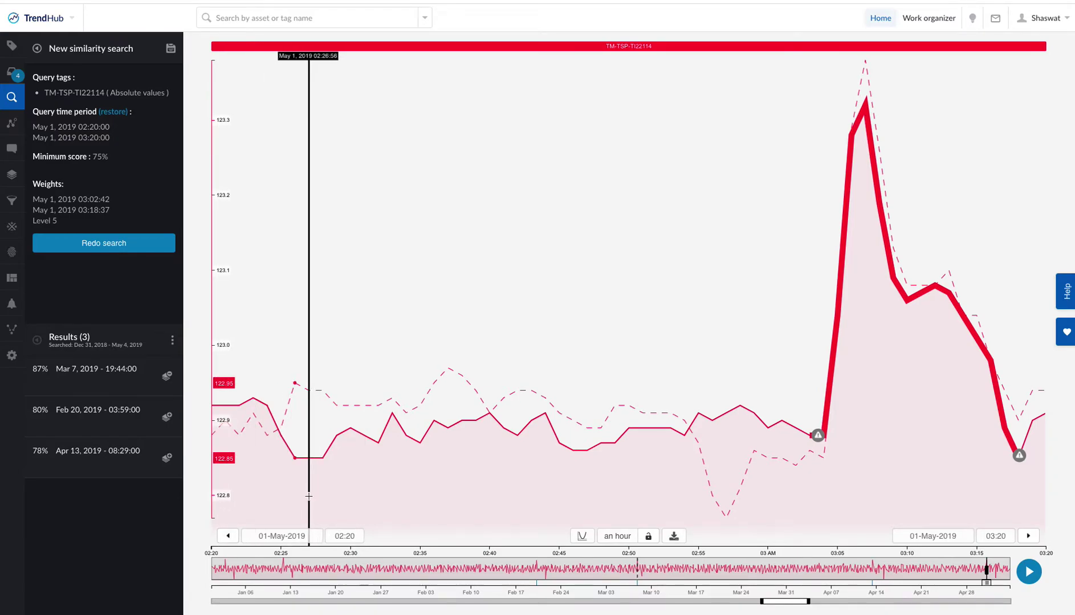
click(168, 417)
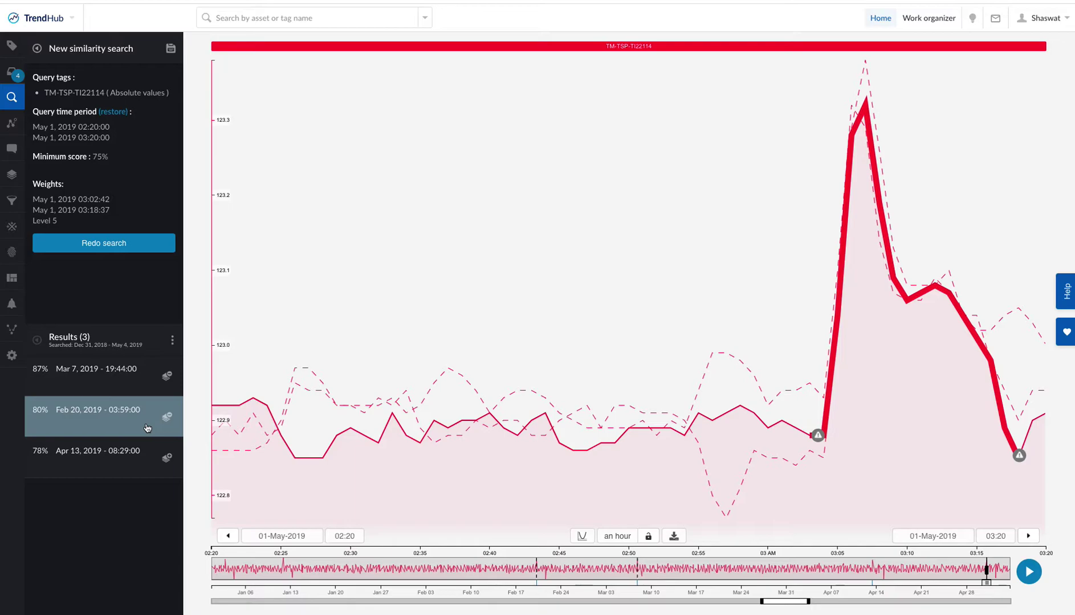
click(169, 457)
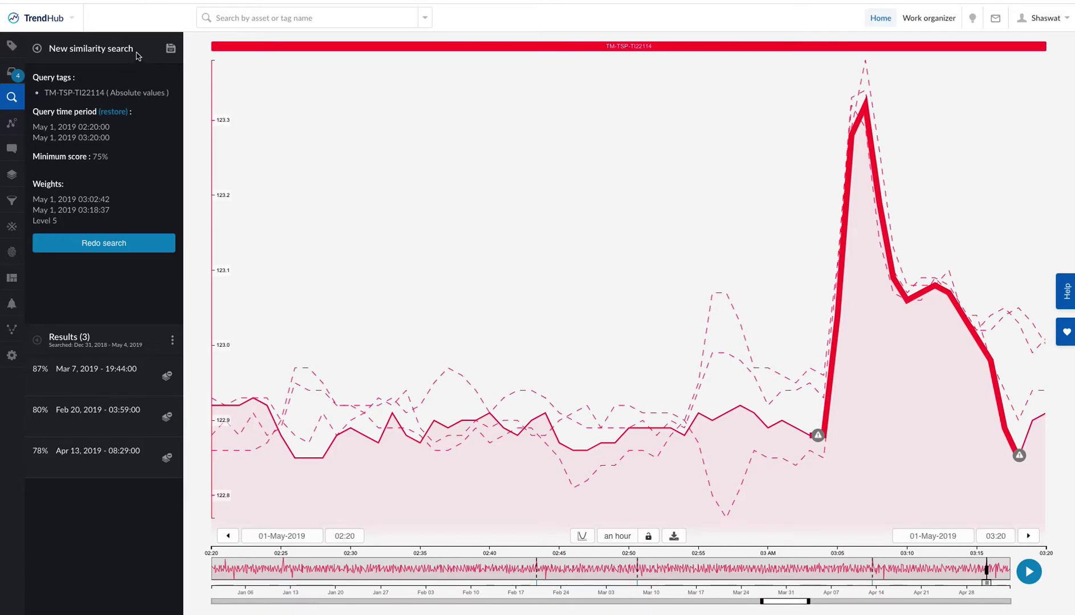
Compare the active tags' average values across the overlaid periods and check which other statistics can be calculated.
click(6, 54)
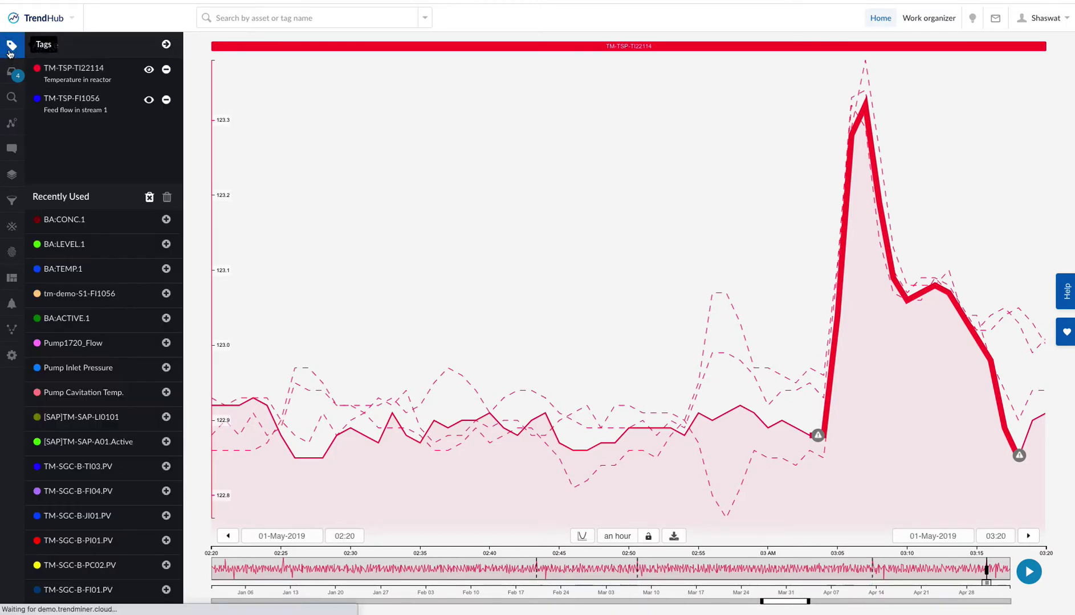
click(166, 45)
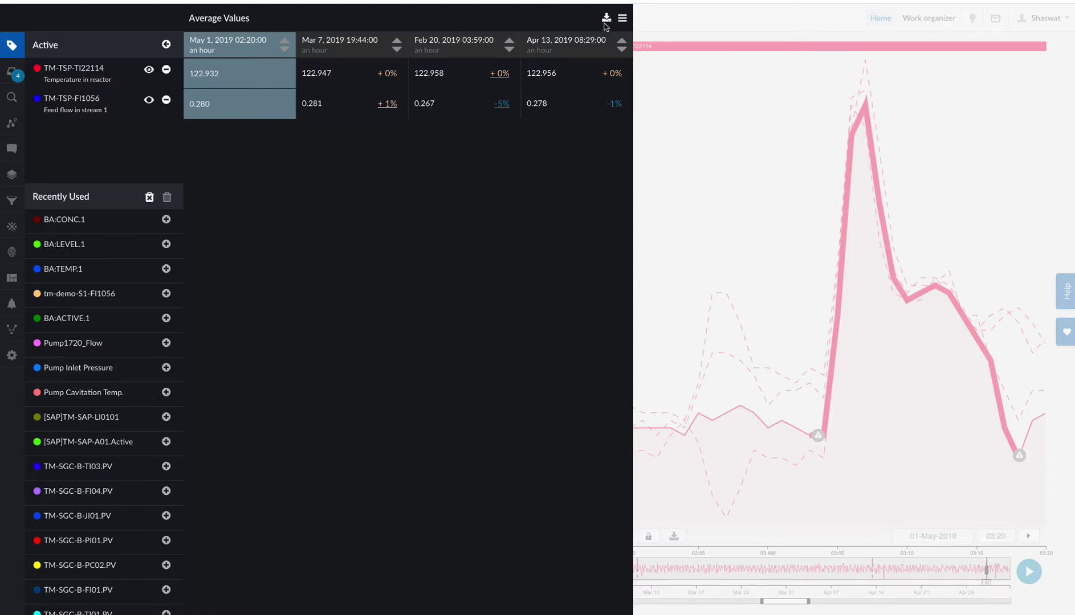
click(622, 17)
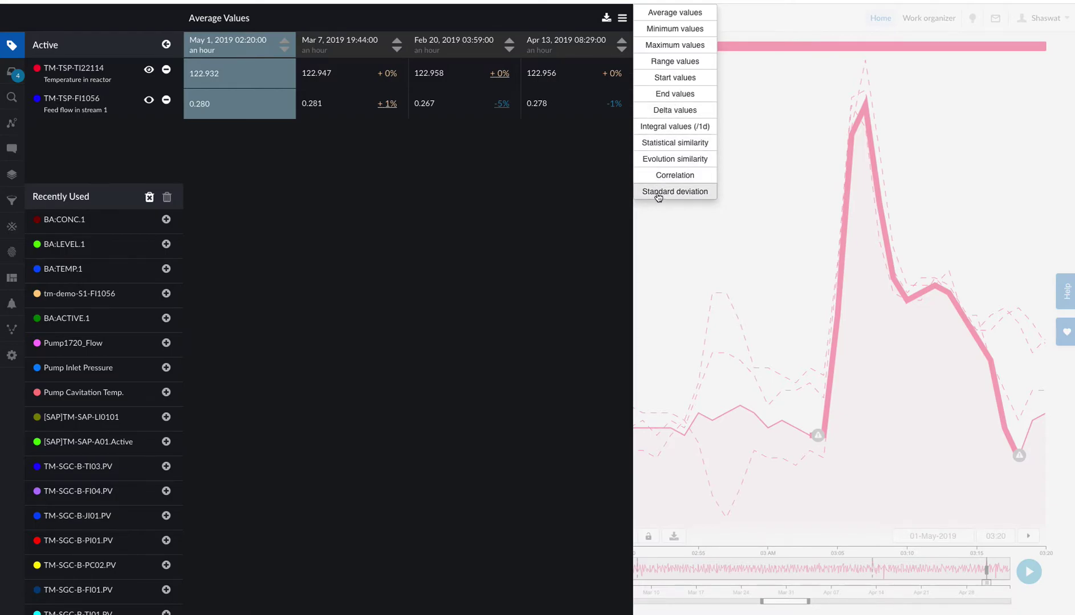
click(770, 203)
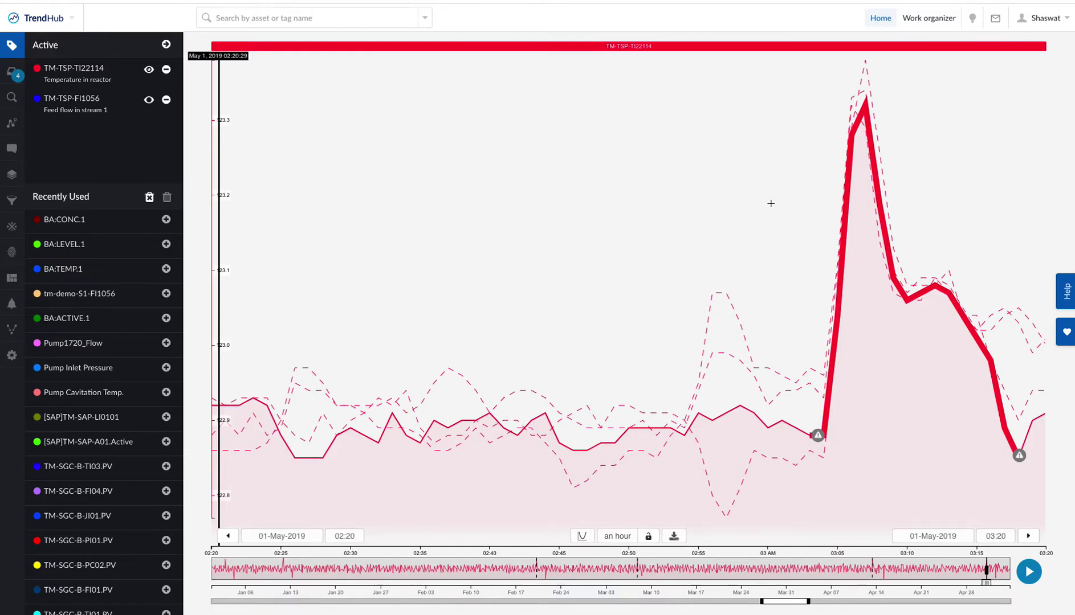
Reopen the anomaly marked on the overlaid chart to recheck its description, and close it again.
click(490, 147)
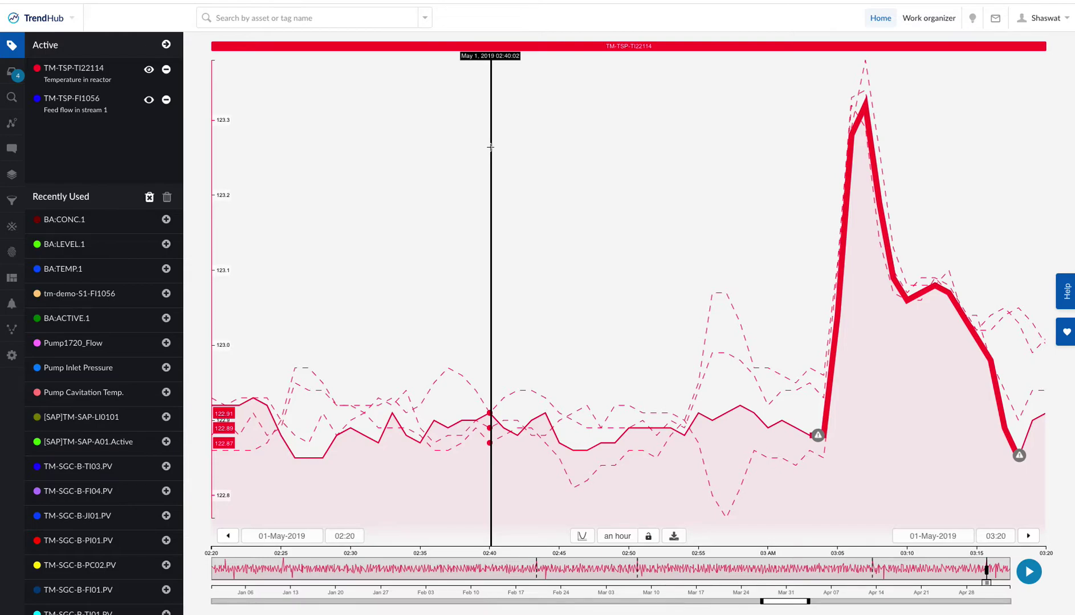
click(817, 436)
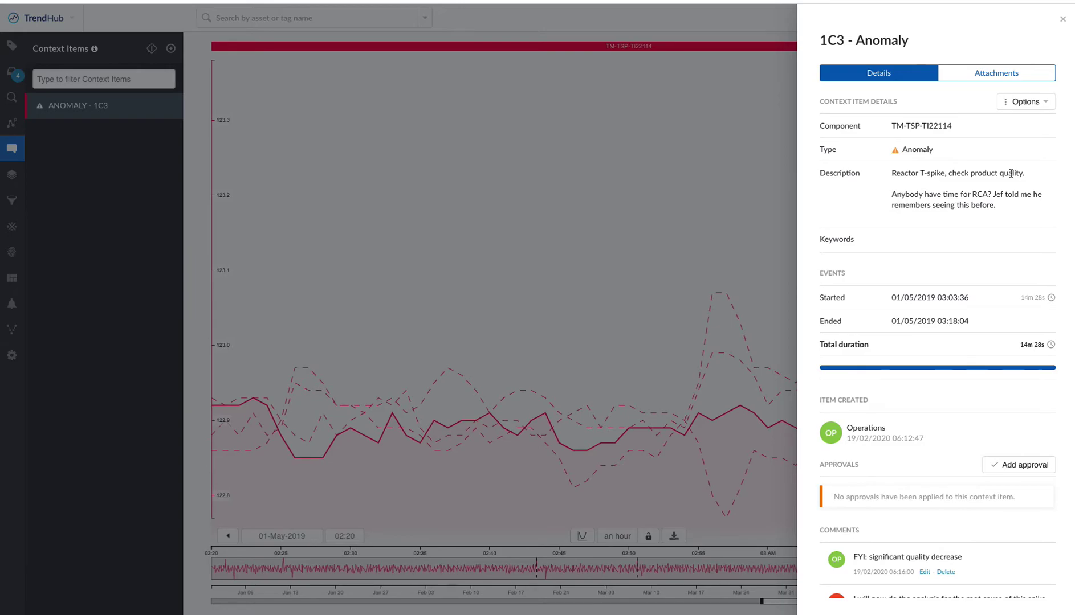
click(734, 210)
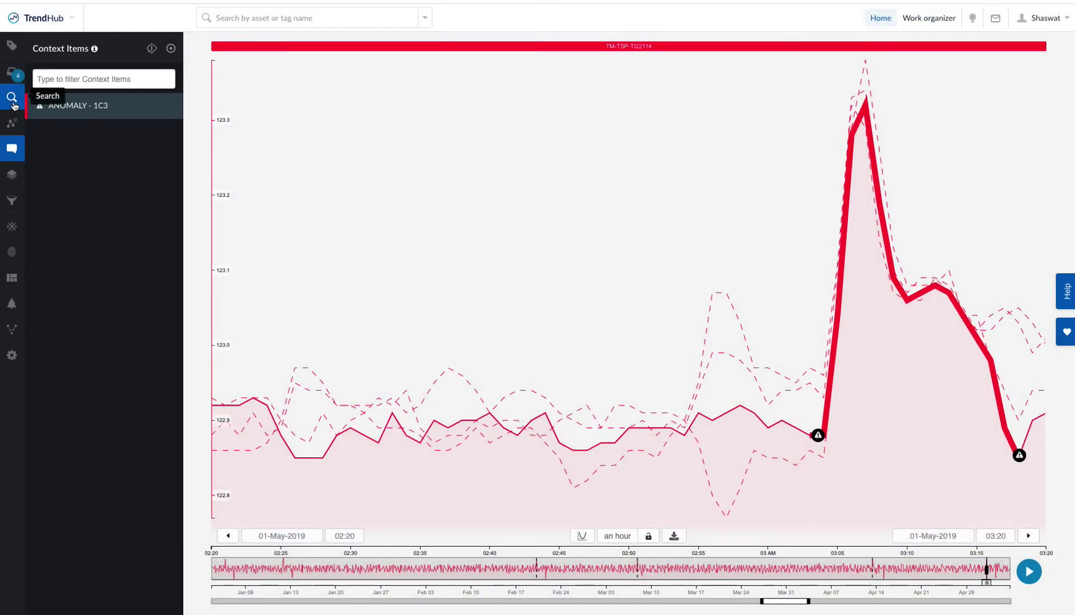
Save the similarity search under the name "Temp Spike in R123".
click(12, 98)
click(170, 48)
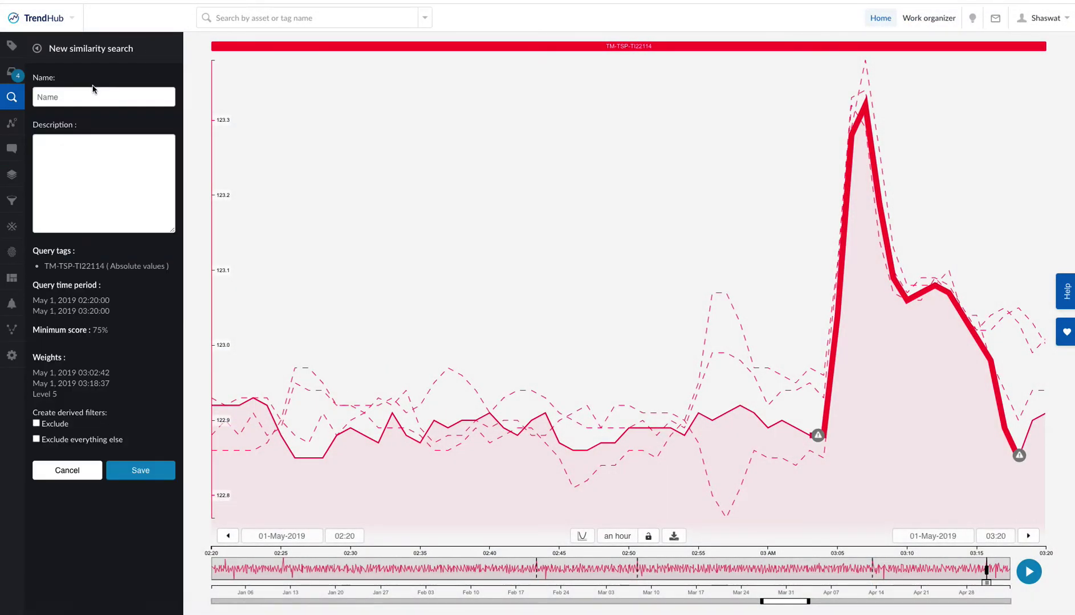
text(Tem)
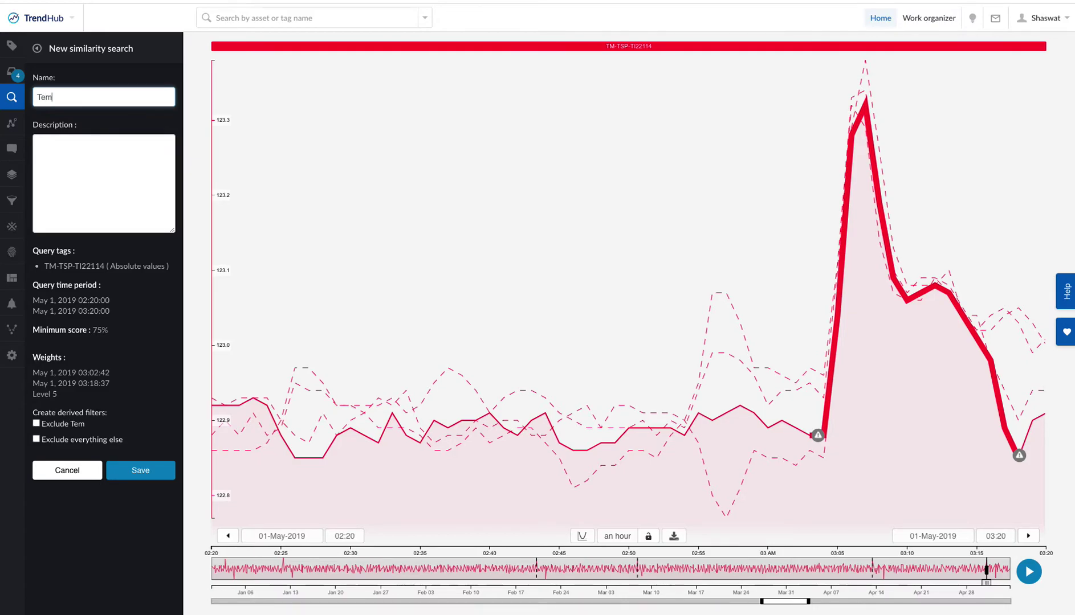
text(p Spike in R123)
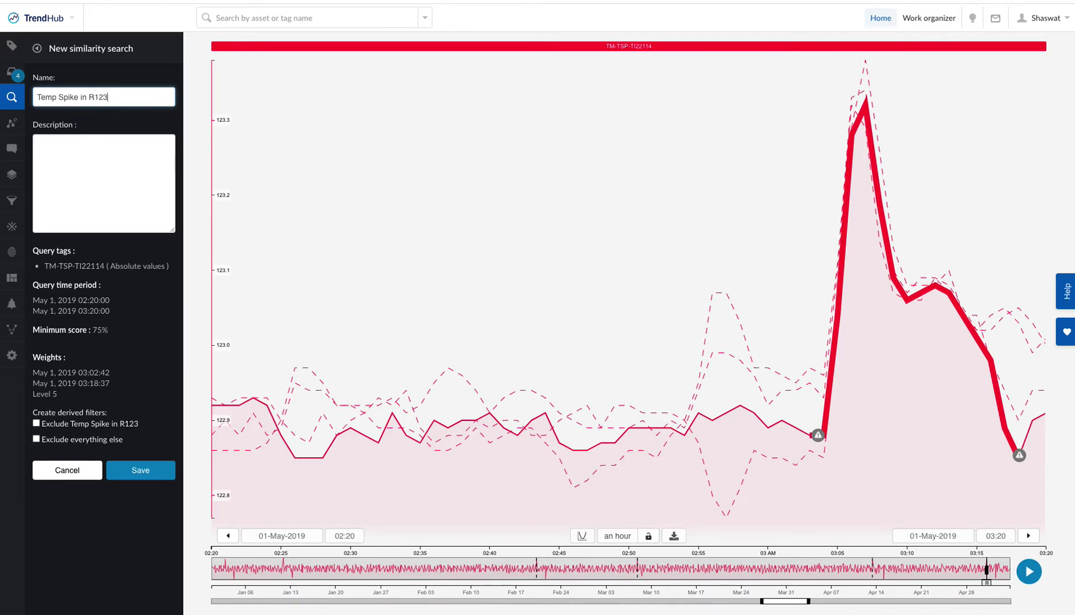
click(140, 472)
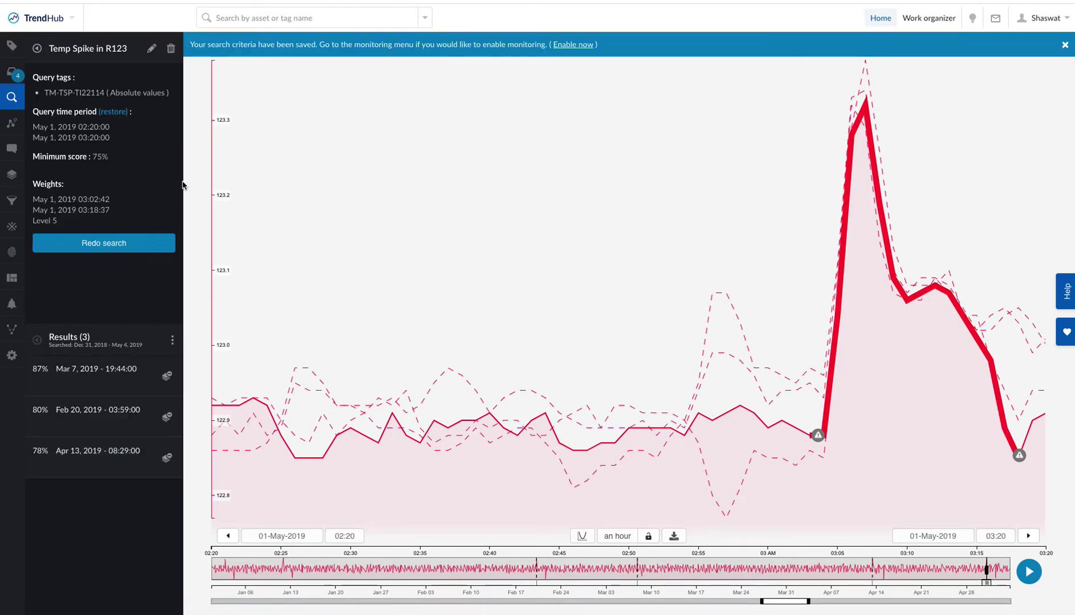
Enable monitoring for the saved Temp Spike in R123 search and add an email alert with the recipient's email address.
click(12, 306)
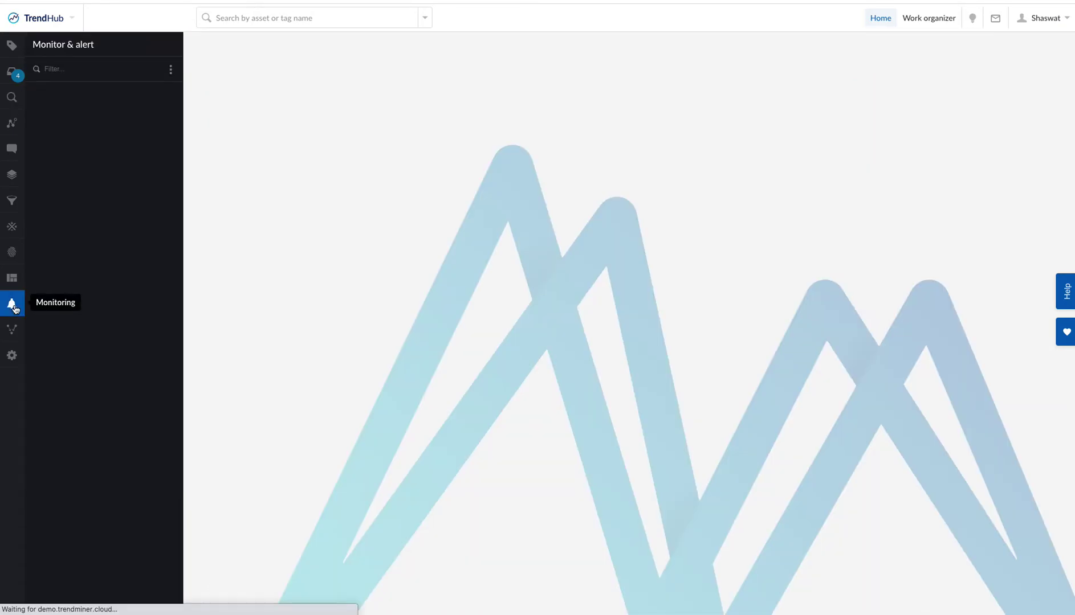
click(172, 98)
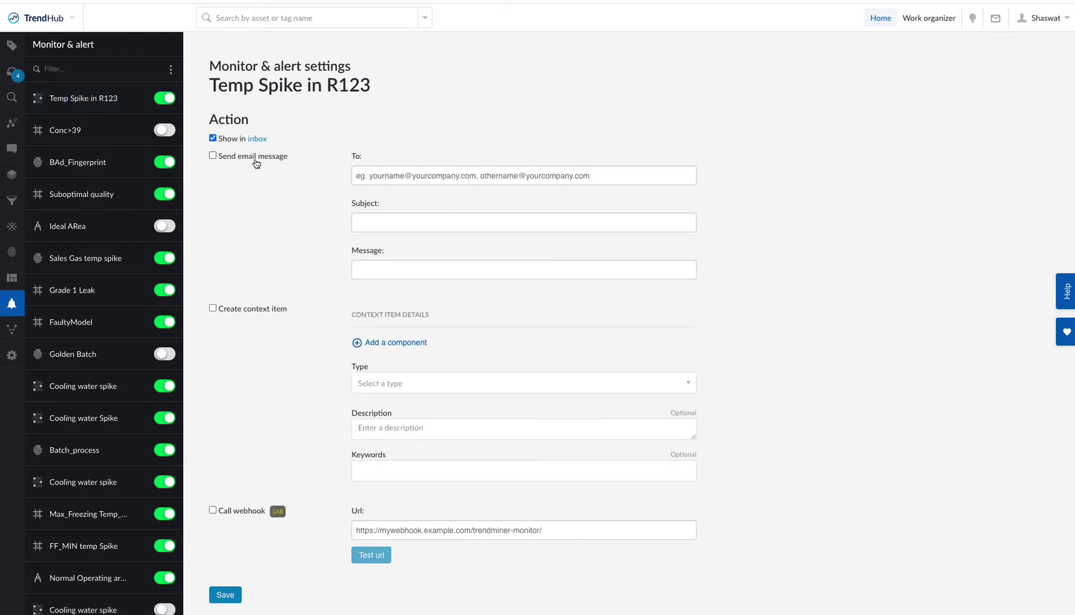
click(255, 159)
click(394, 182)
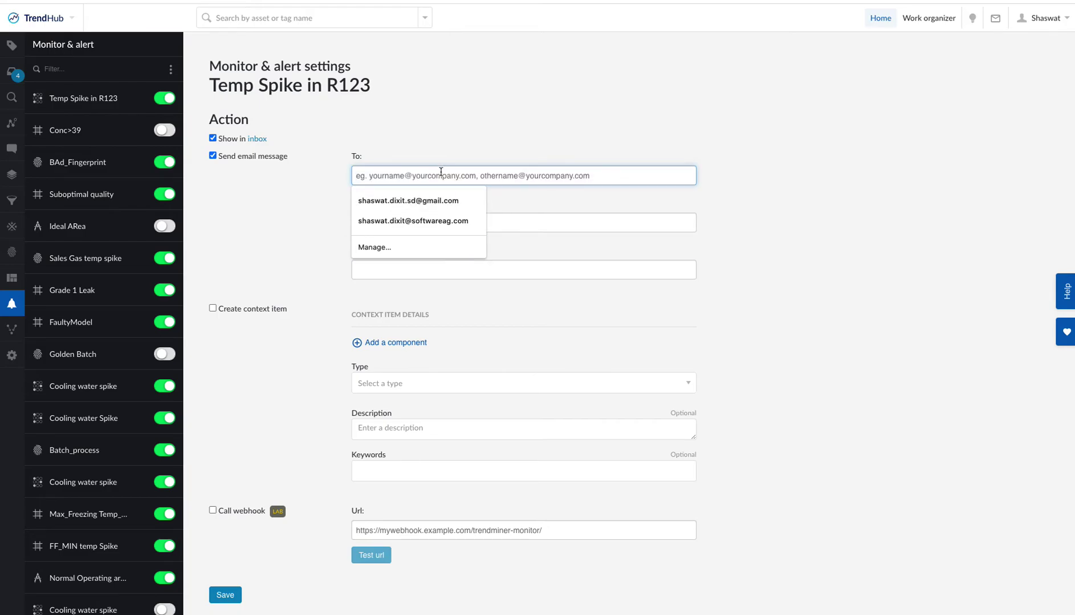
click(434, 200)
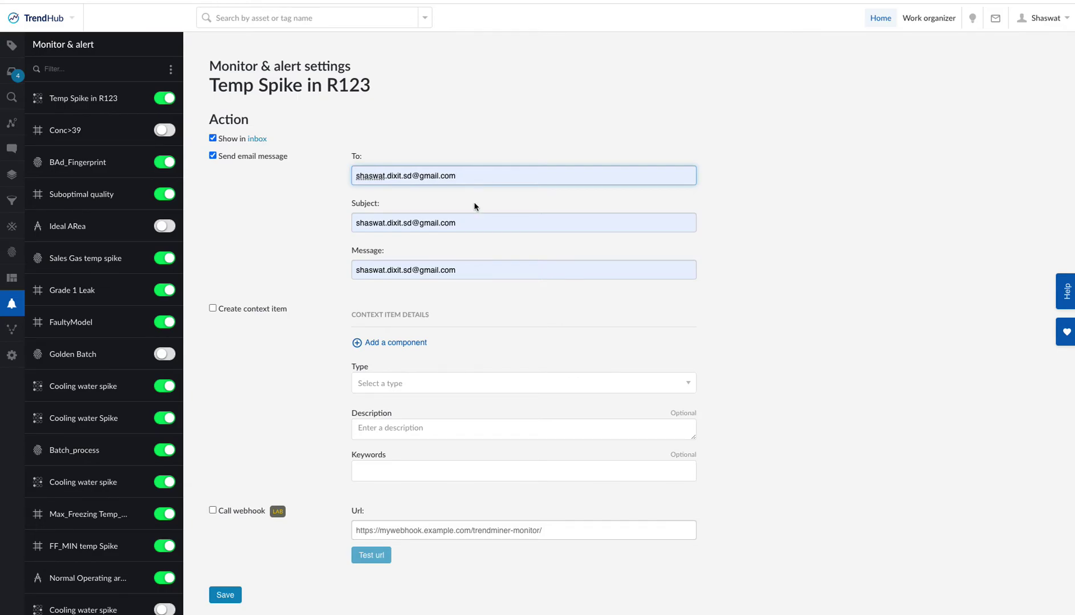
Set the alert email's subject to "Temp Spike in R123" and its message to "It could cause quality issues", and save the monitor settings.
click(468, 223)
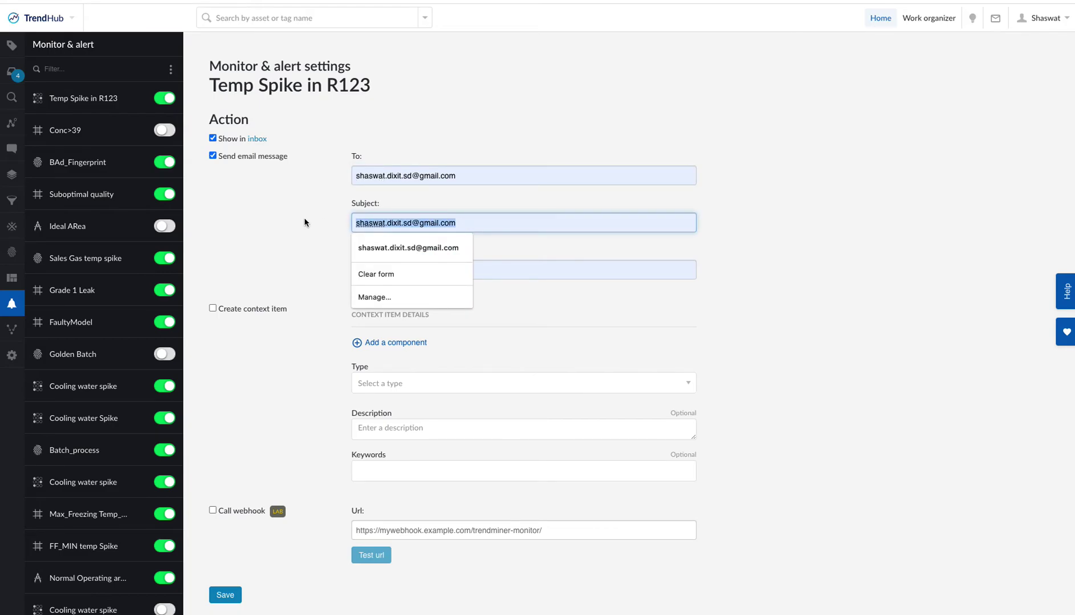
text(Temp S)
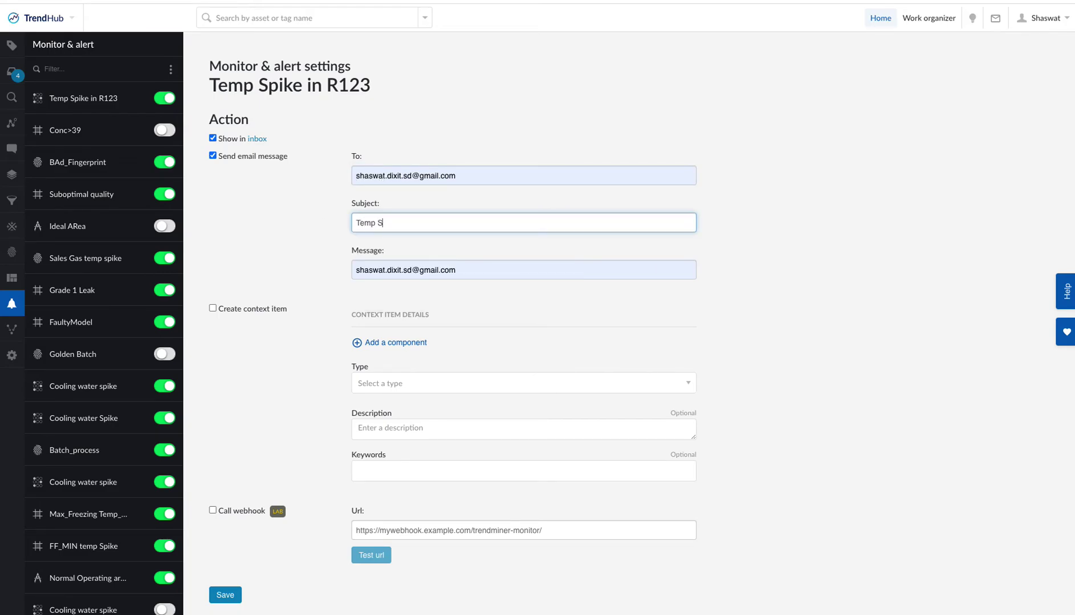
text(pike in R123)
drag(496, 271, 347, 267)
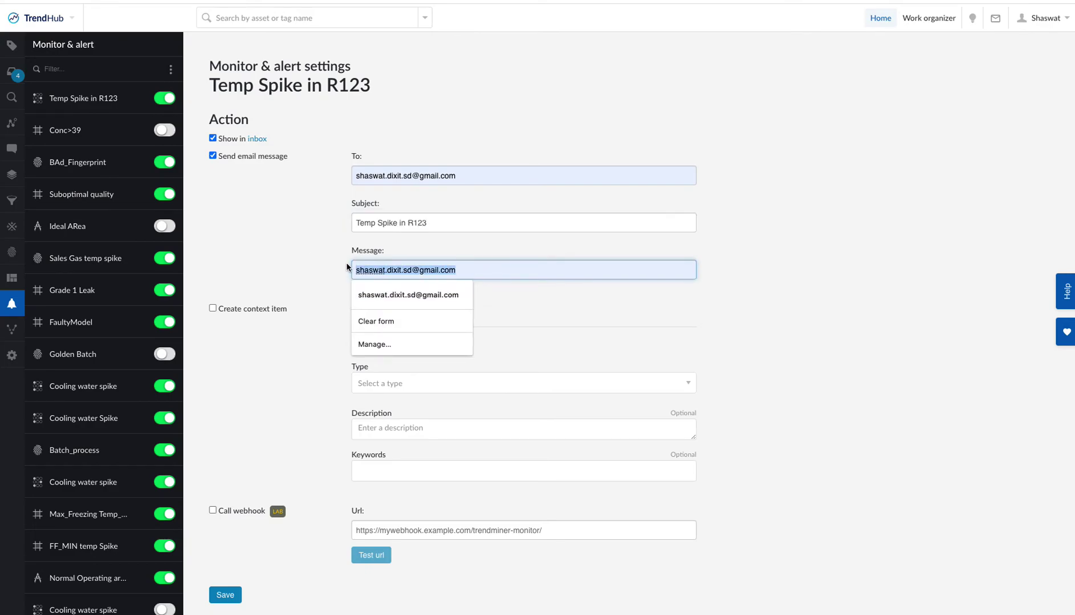
key(Escape)
key(BackSpace)
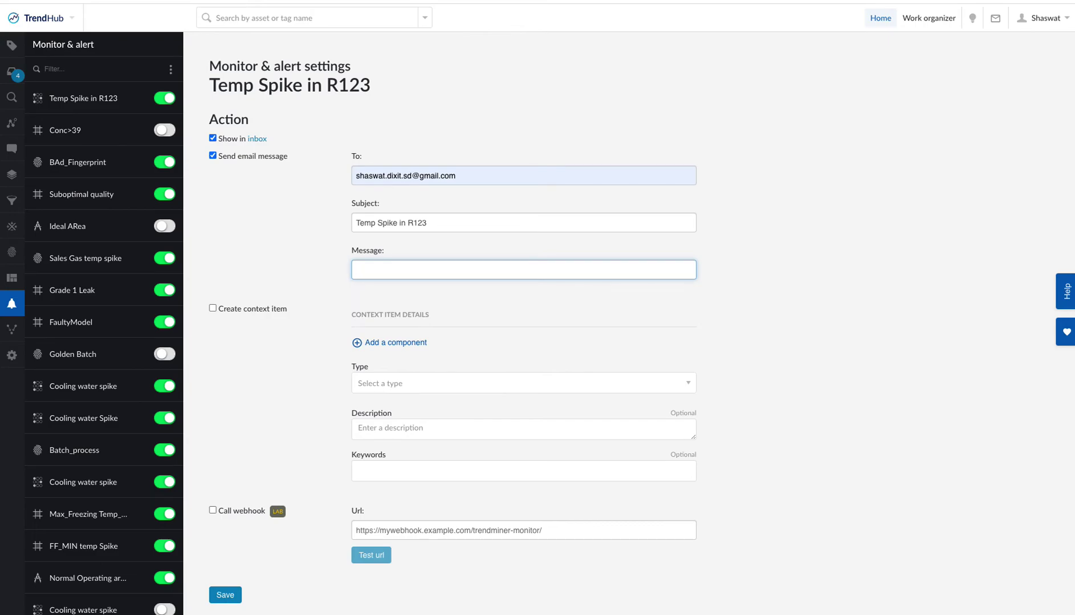
text(It could cause quality issues)
click(461, 321)
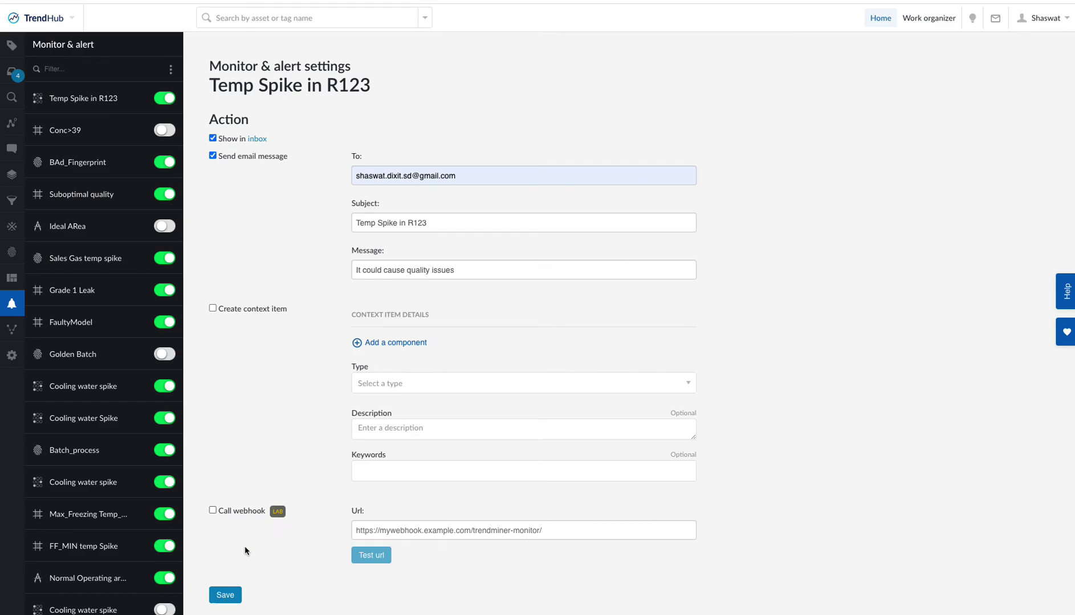
click(217, 601)
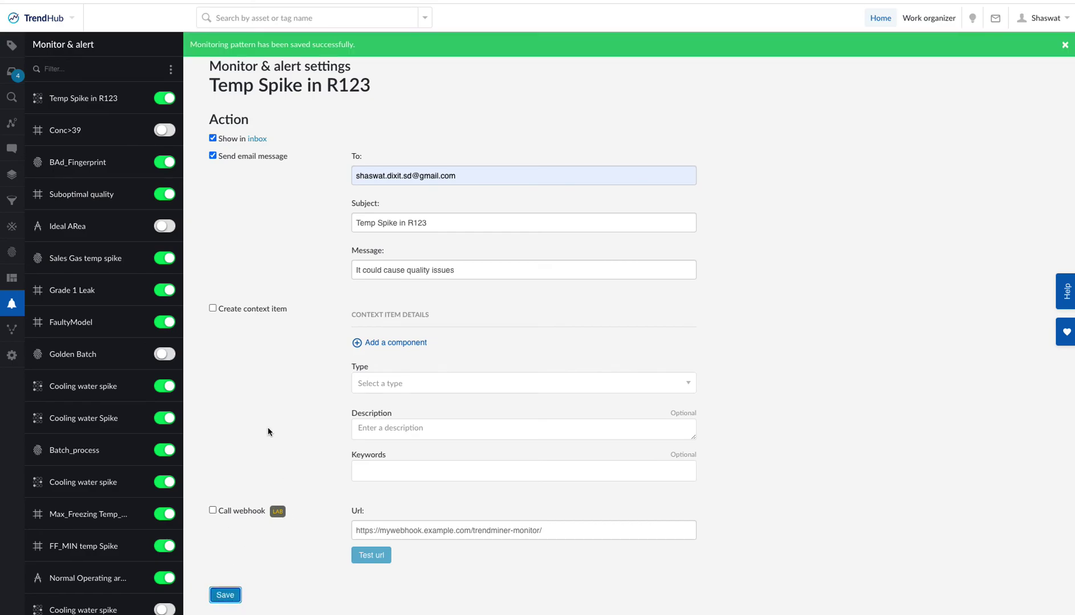